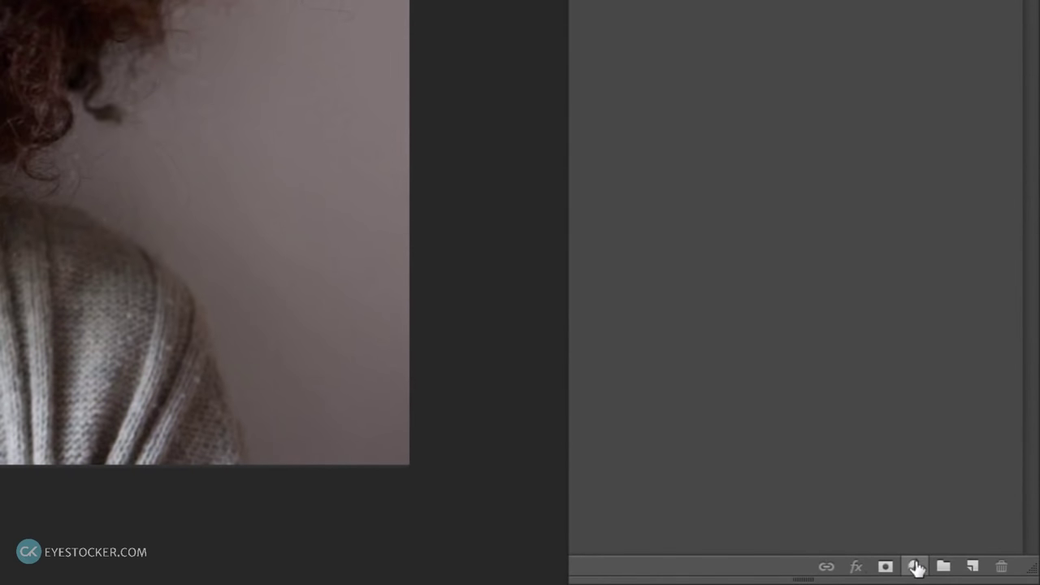
- Open the adjustment layer menu from the bottom of the Layers panel, over the portrait's Background layer
click(915, 567)
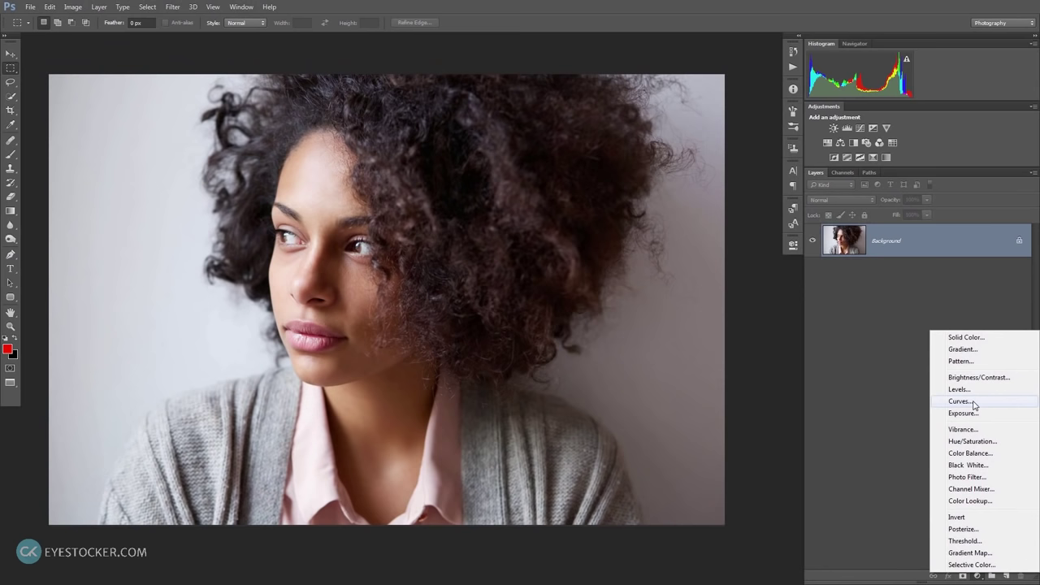
- Add a Curves adjustment layer and shape an S-curve (input 61, output 48) for contrast
click(935, 309)
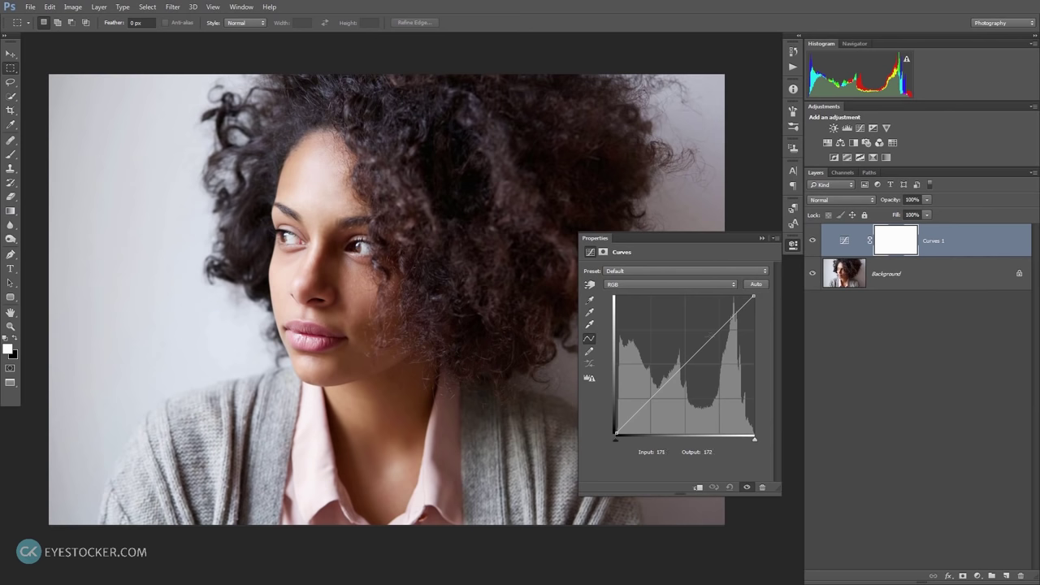
drag(713, 334, 712, 331)
drag(647, 396, 649, 407)
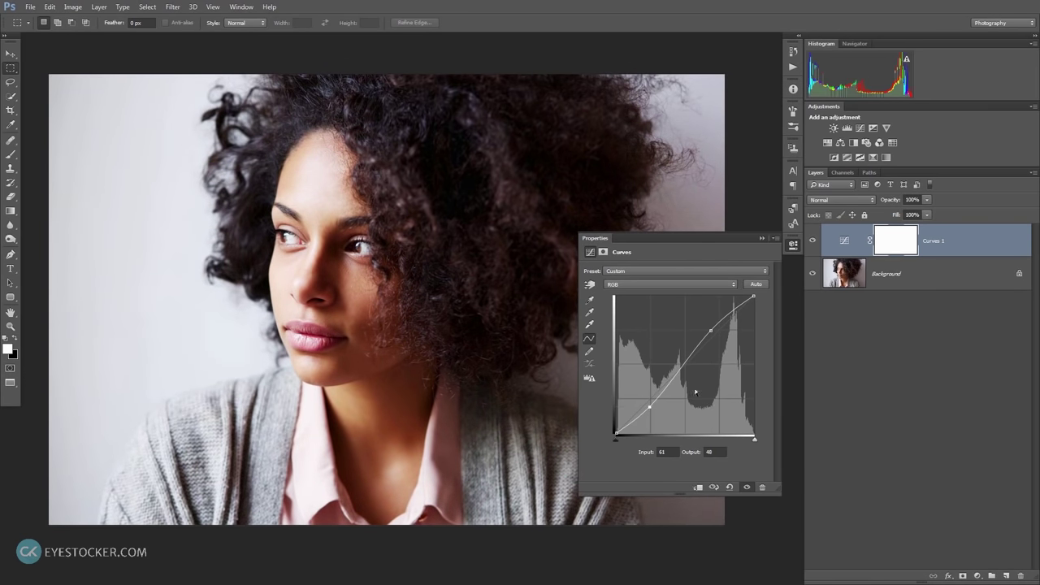
- Toggle the Curves 1 layer's visibility twice to compare before and after
click(813, 241)
click(813, 241)
click(812, 241)
click(813, 241)
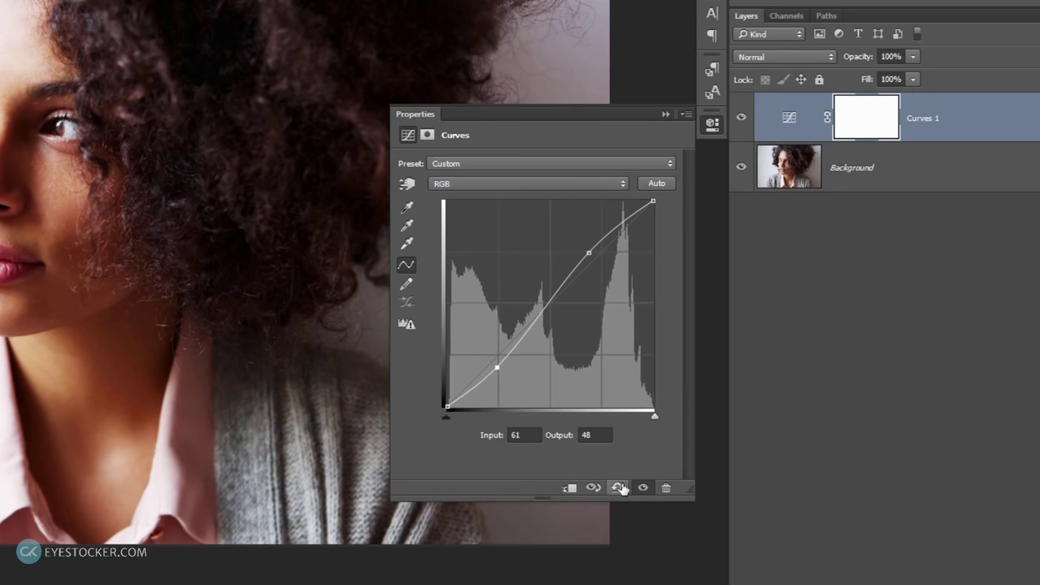
- Reset the RGB curve and raise its black point to output 35, comparing the faded result
click(617, 489)
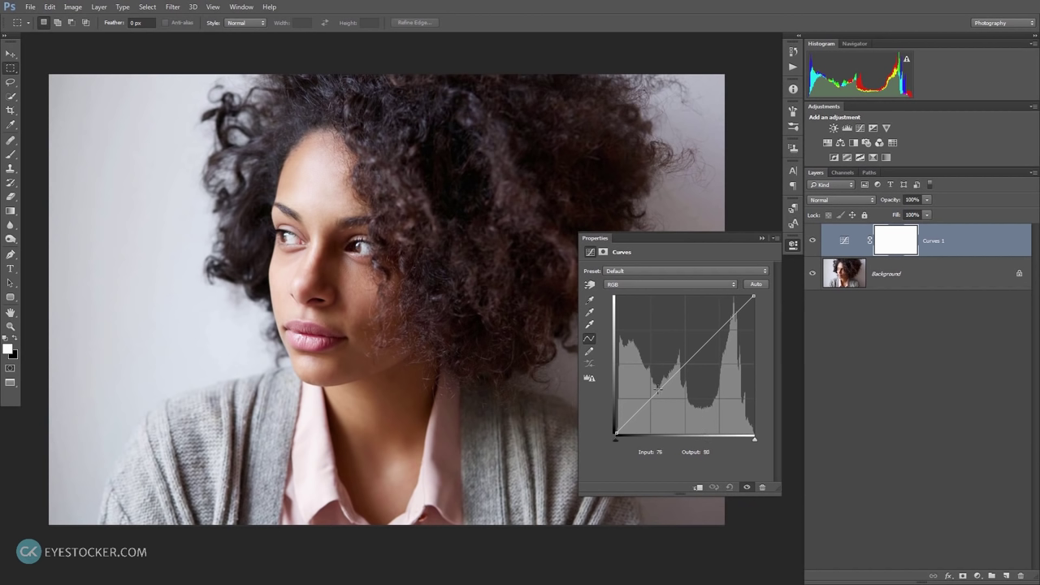
click(657, 392)
drag(615, 434, 609, 414)
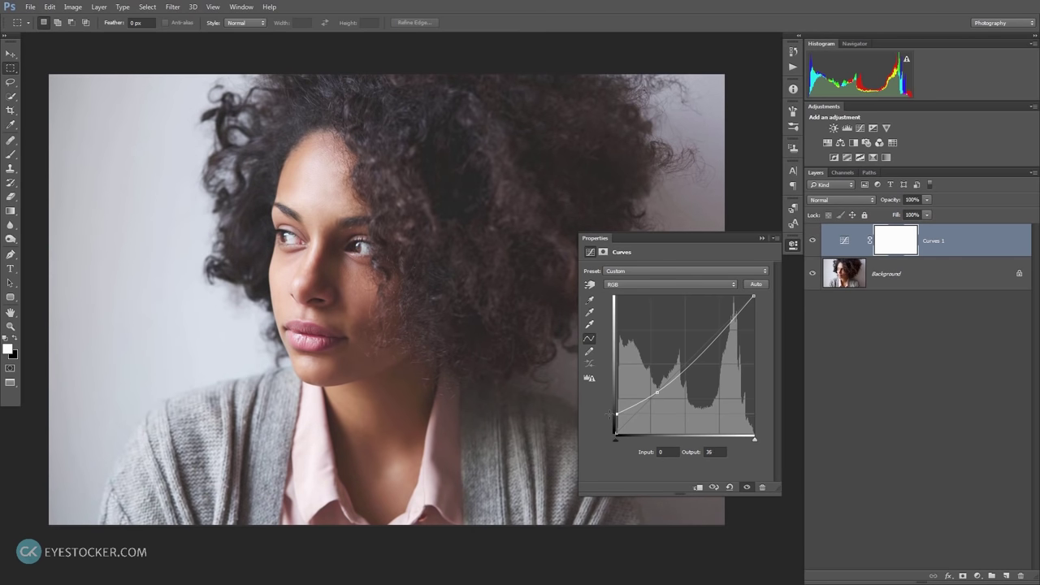
click(812, 243)
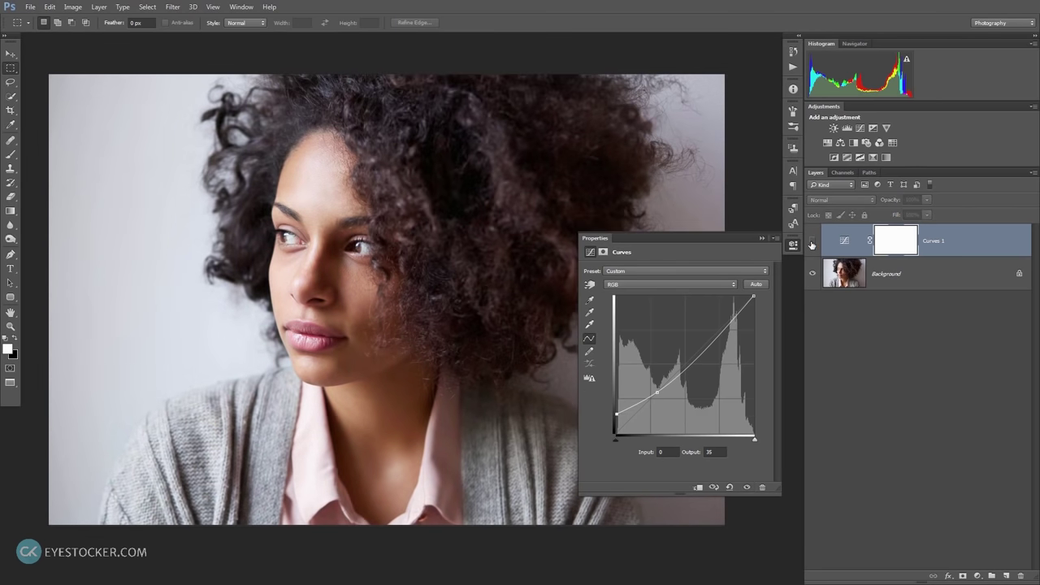
click(812, 243)
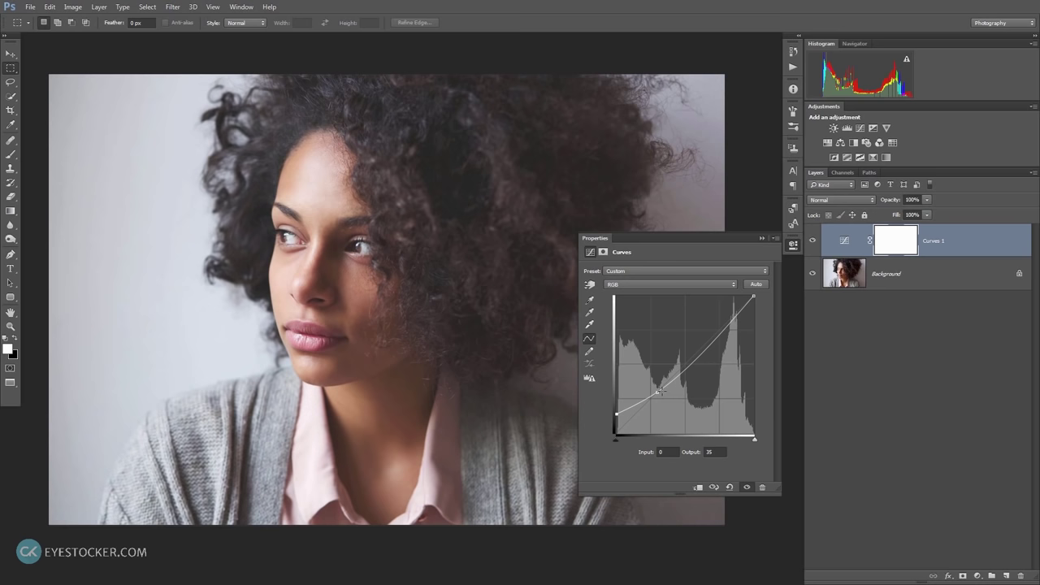
- Lower the midtone point slightly and select the black point's output value
drag(657, 393, 654, 395)
click(617, 414)
click(712, 452)
- On the Blue channel curve, lift the black point to output 40 at input 0
click(665, 285)
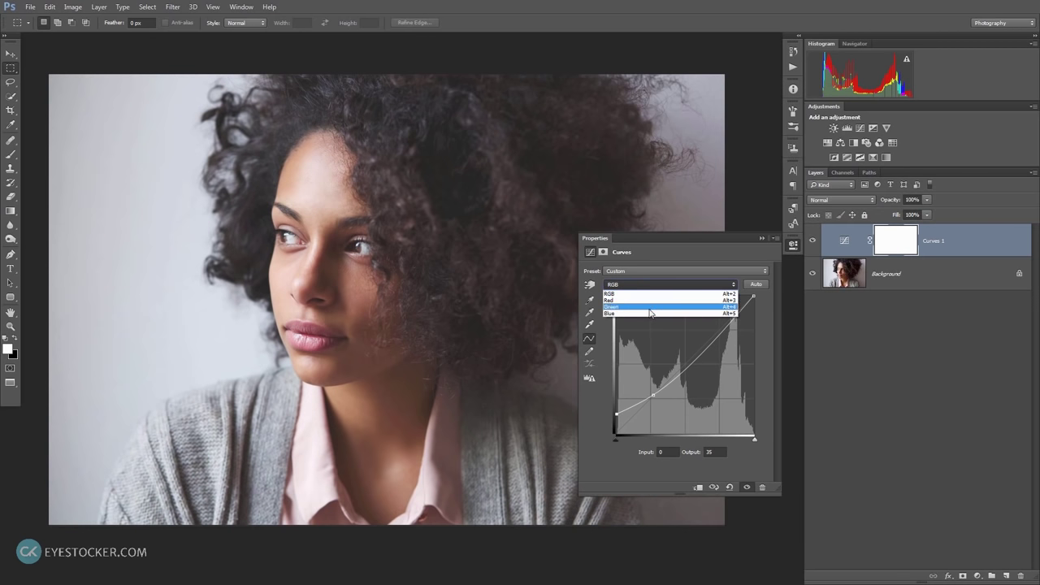
click(649, 313)
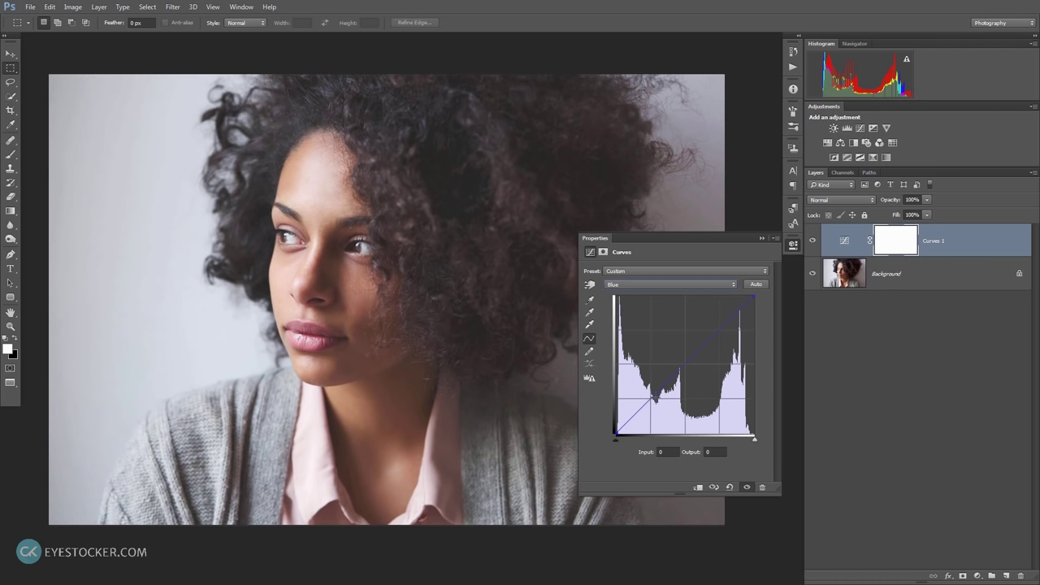
click(684, 366)
drag(615, 433, 602, 341)
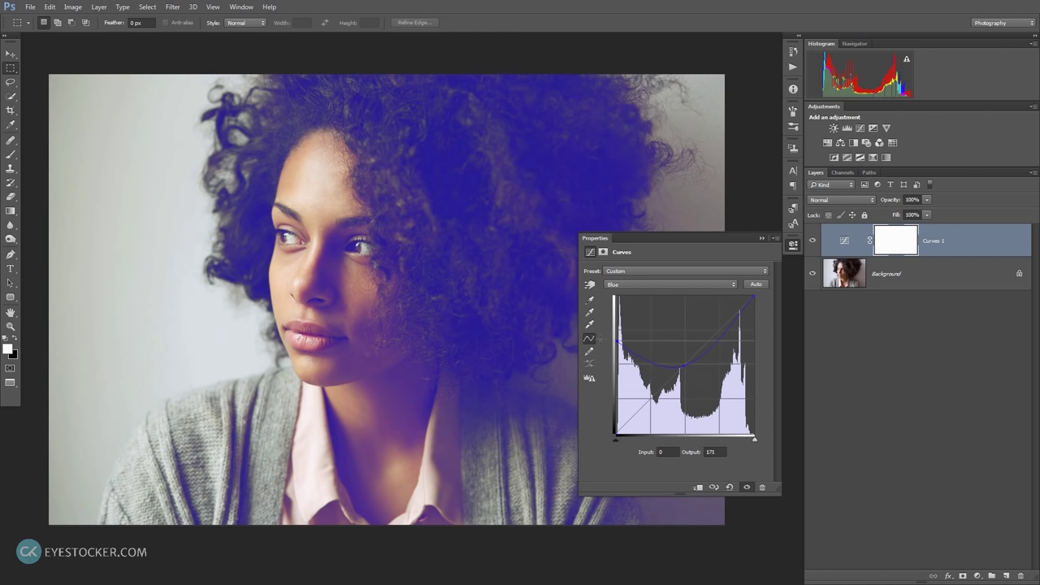
drag(600, 340, 596, 409)
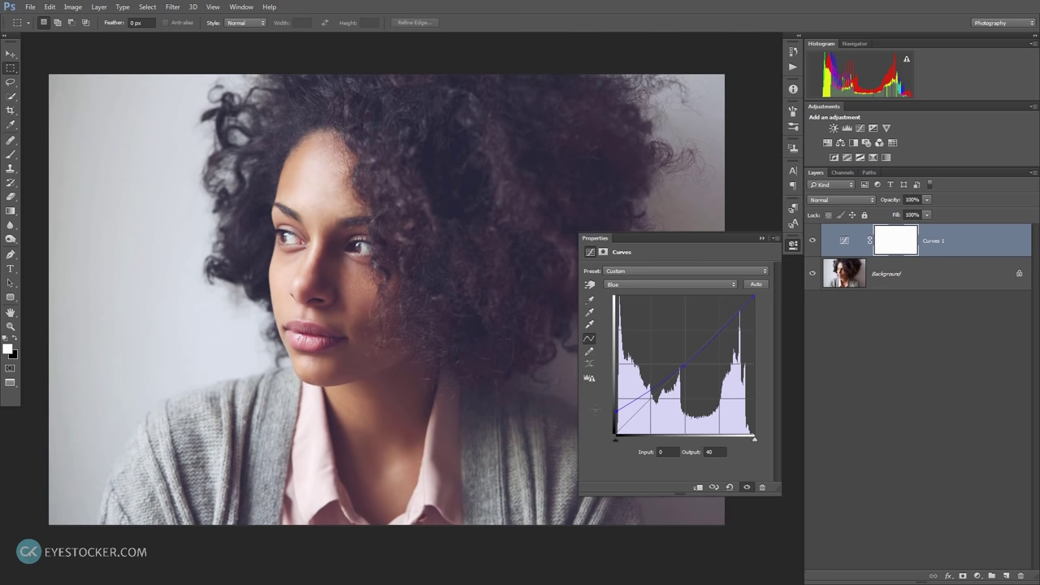
- On the Red channel curve, raise the black point and enter output 20
click(621, 285)
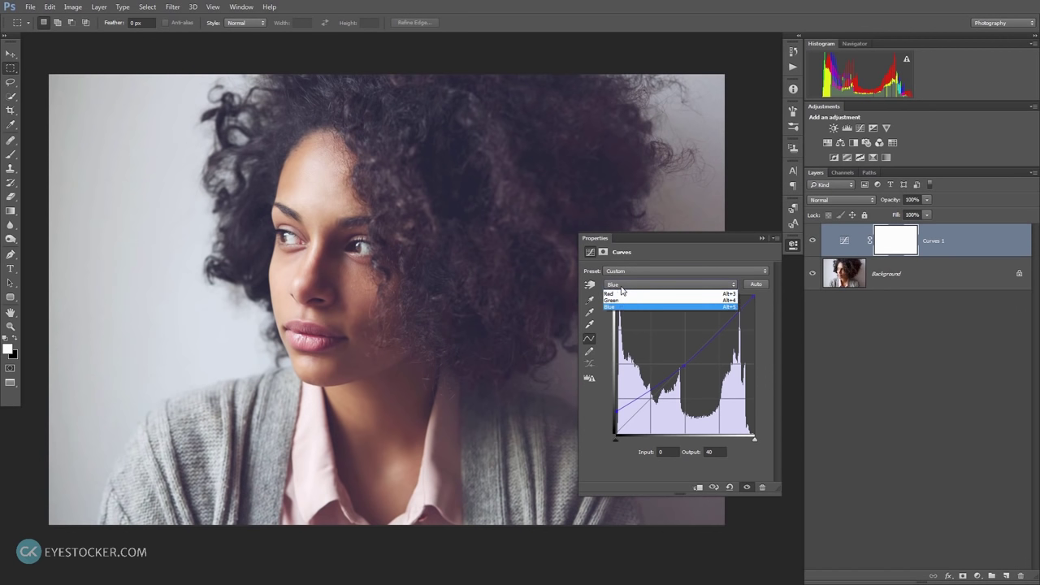
click(621, 301)
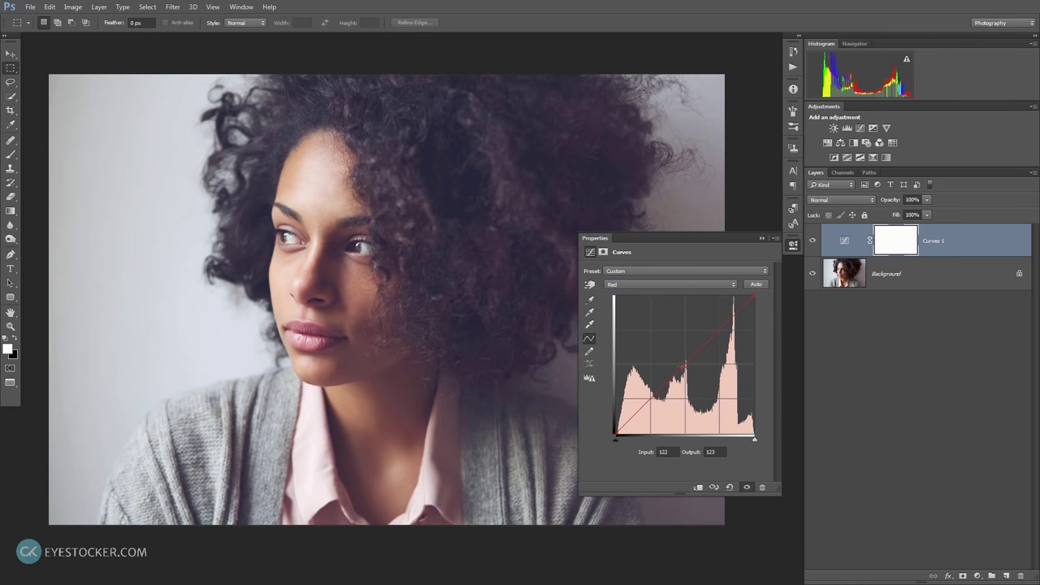
drag(617, 434, 616, 415)
click(709, 452)
text(20)
key(Return)
click(468, 120)
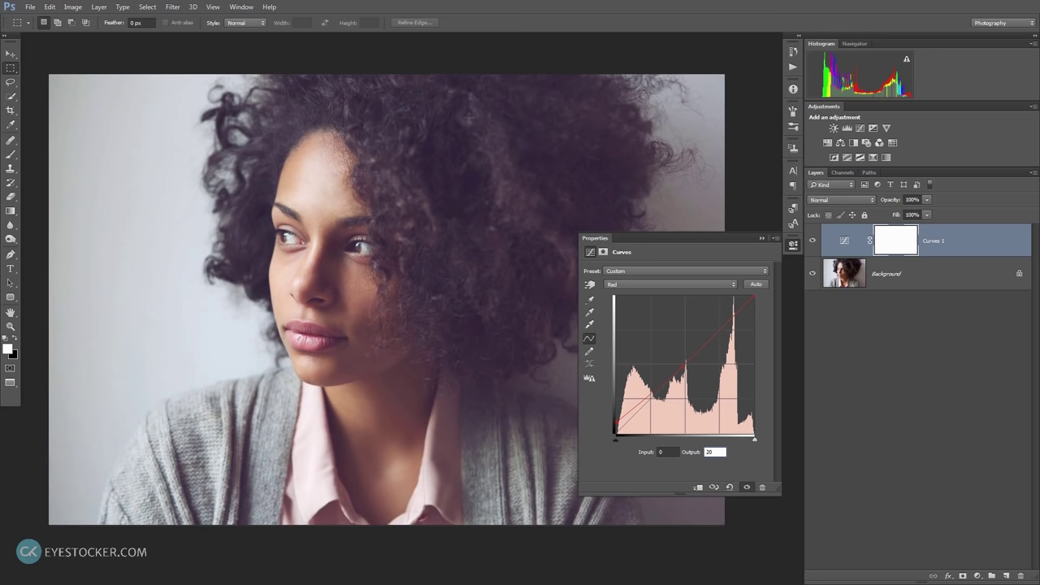
- Move the Green channel's black point to input 7, output 0, then close the Curves properties
click(633, 284)
click(630, 303)
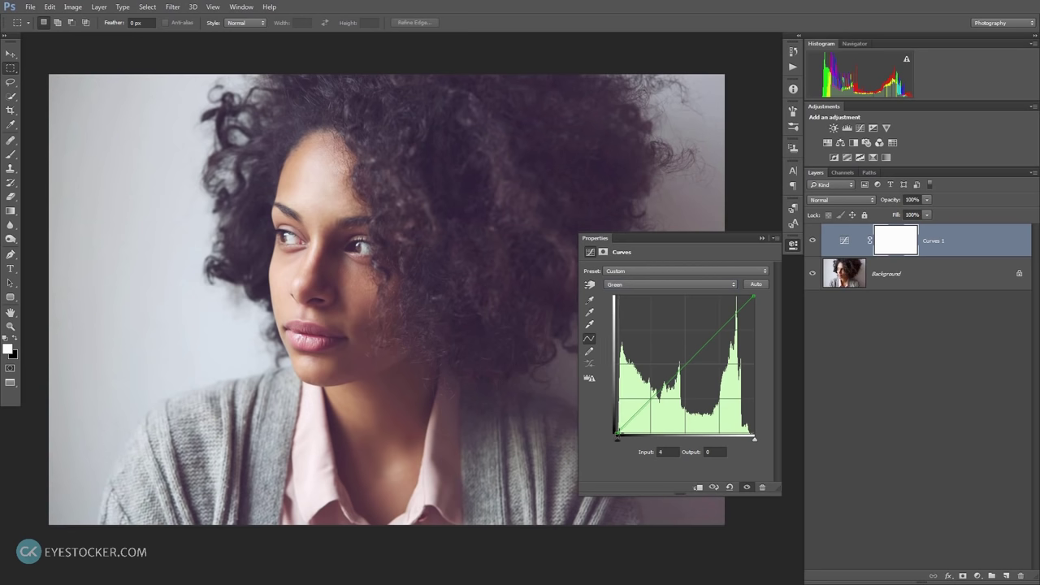
mouse_move(615, 436)
mouse_down()
mouse_move(641, 435)
mouse_move(618, 436)
mouse_up()
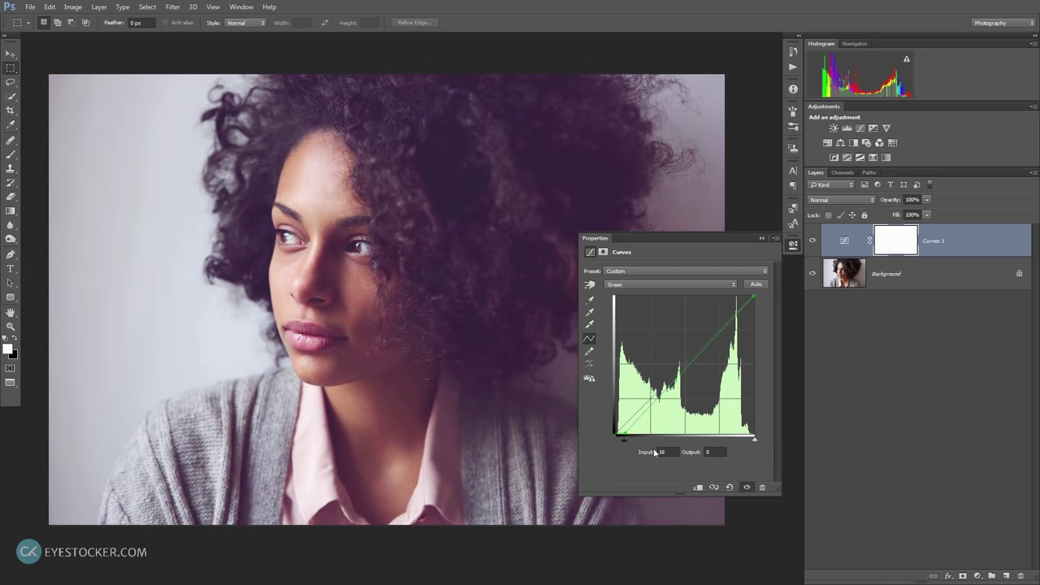
click(660, 452)
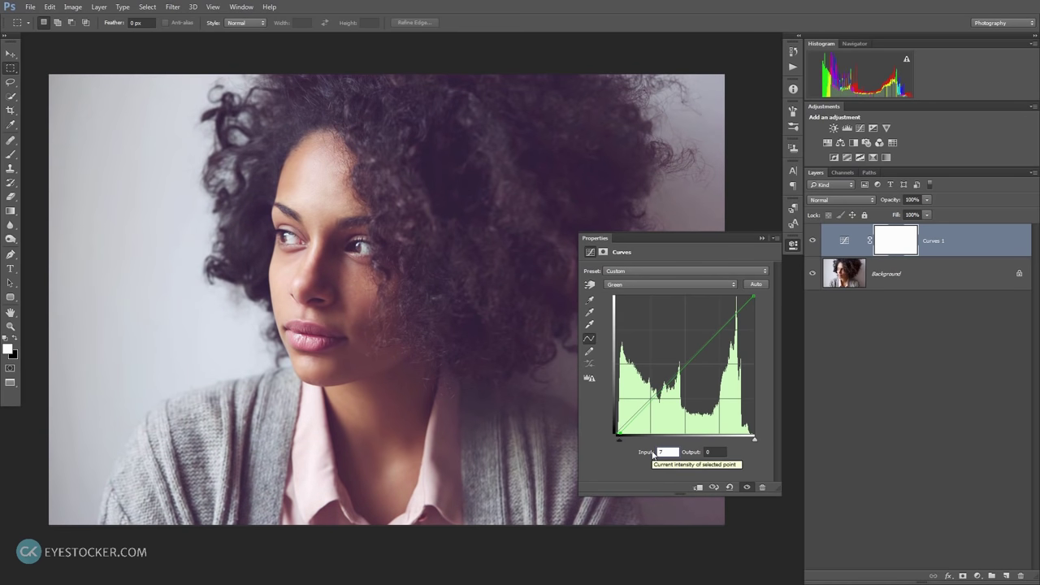
key(Return)
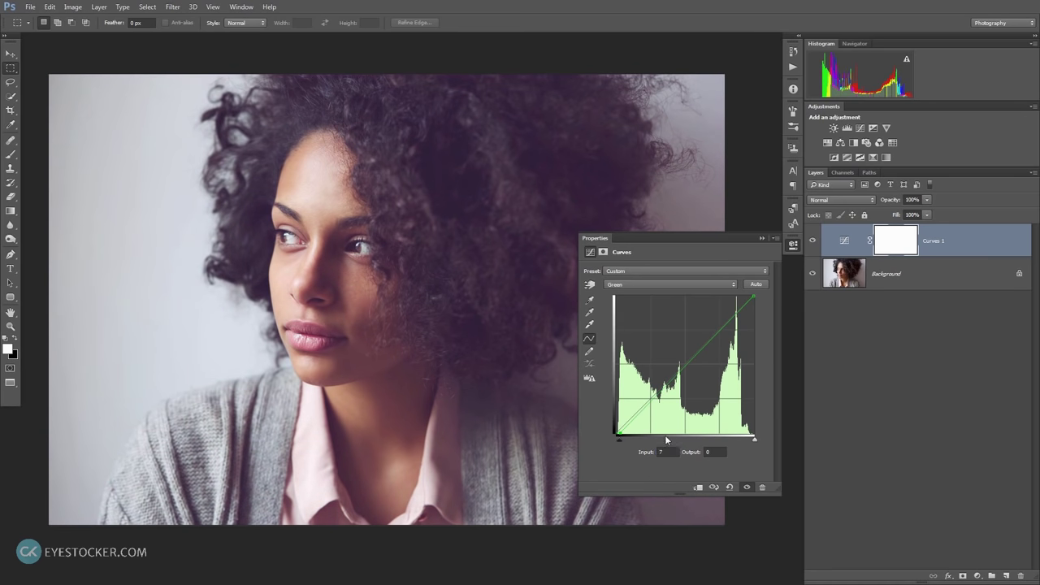
click(793, 247)
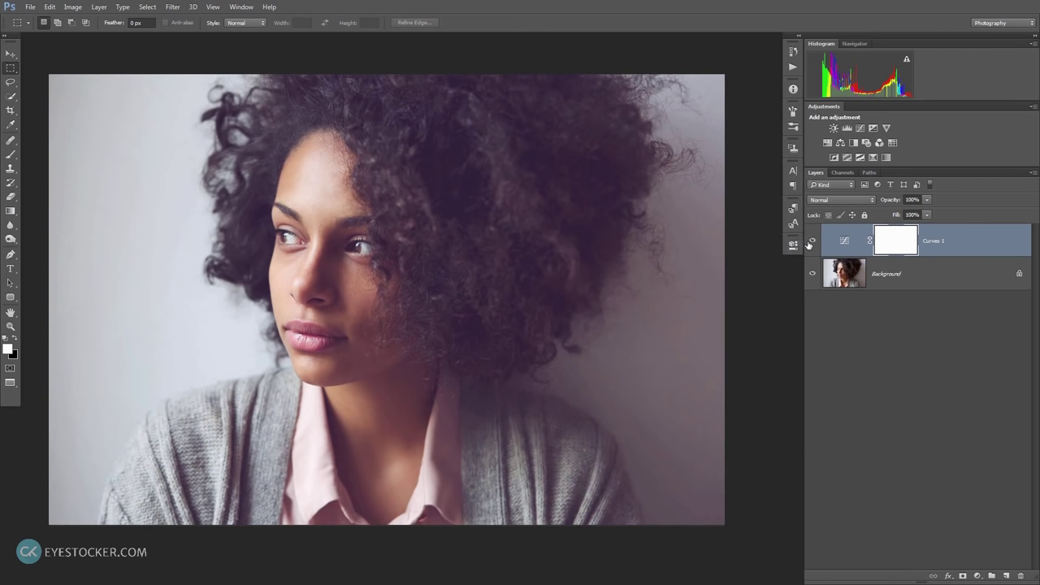
click(812, 242)
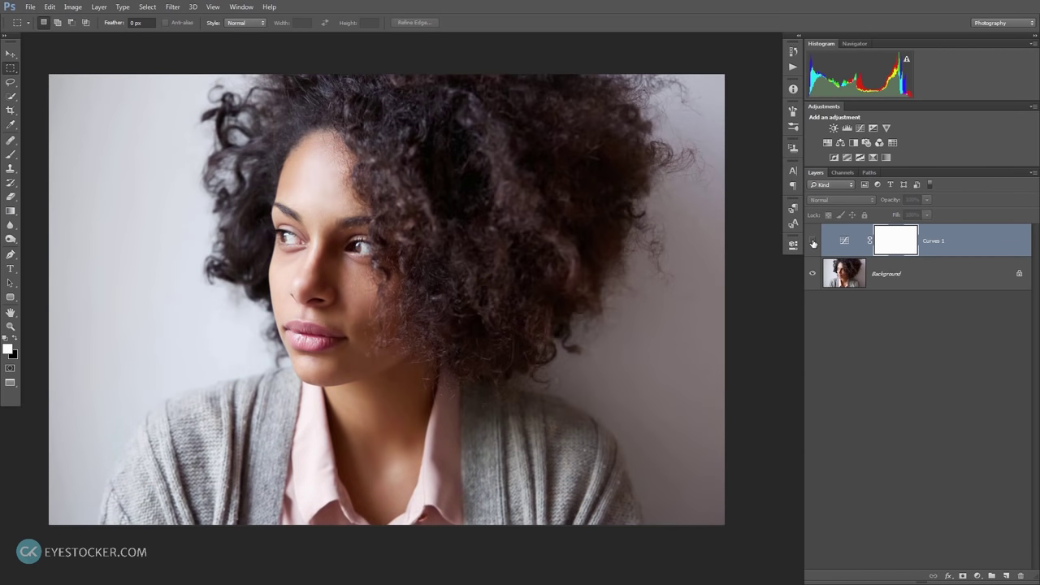
click(813, 243)
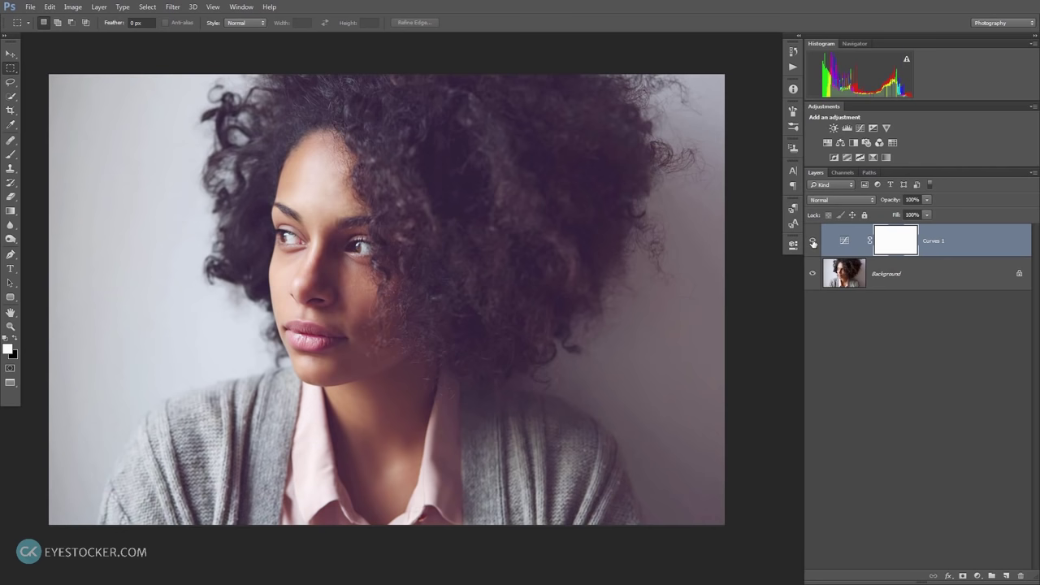
click(813, 243)
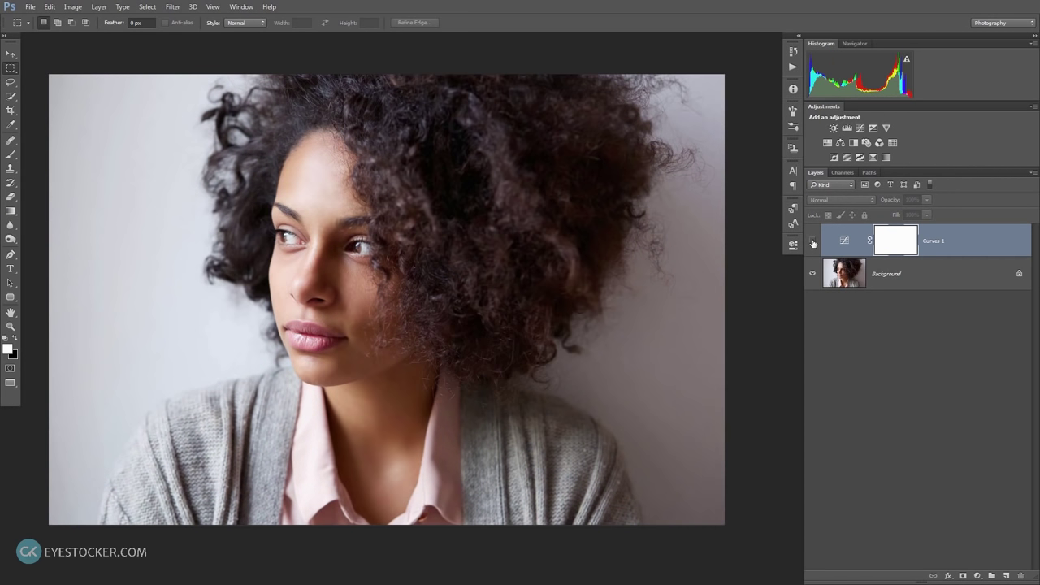
click(813, 243)
click(813, 243)
click(813, 243)
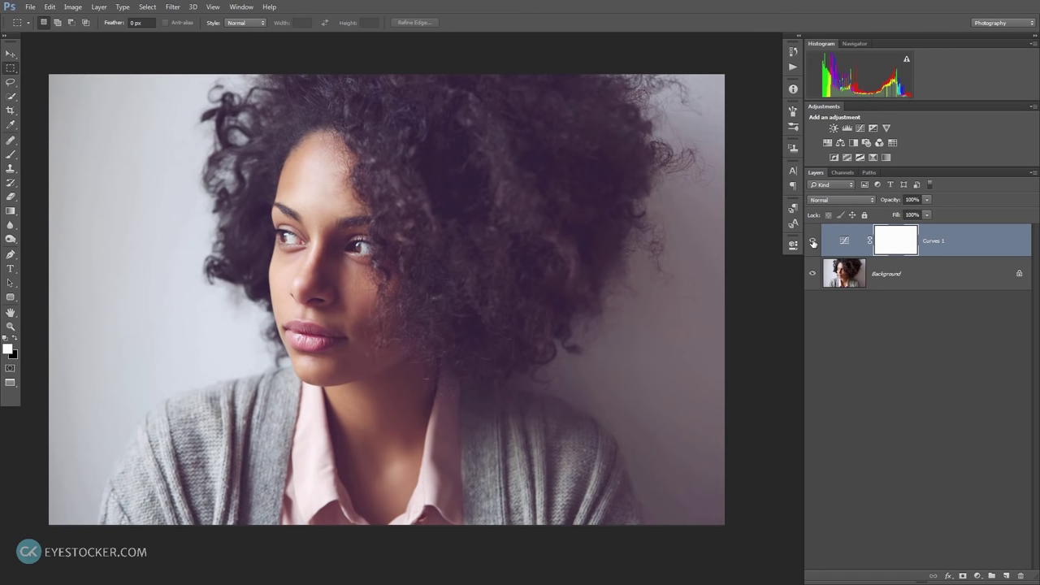
click(813, 243)
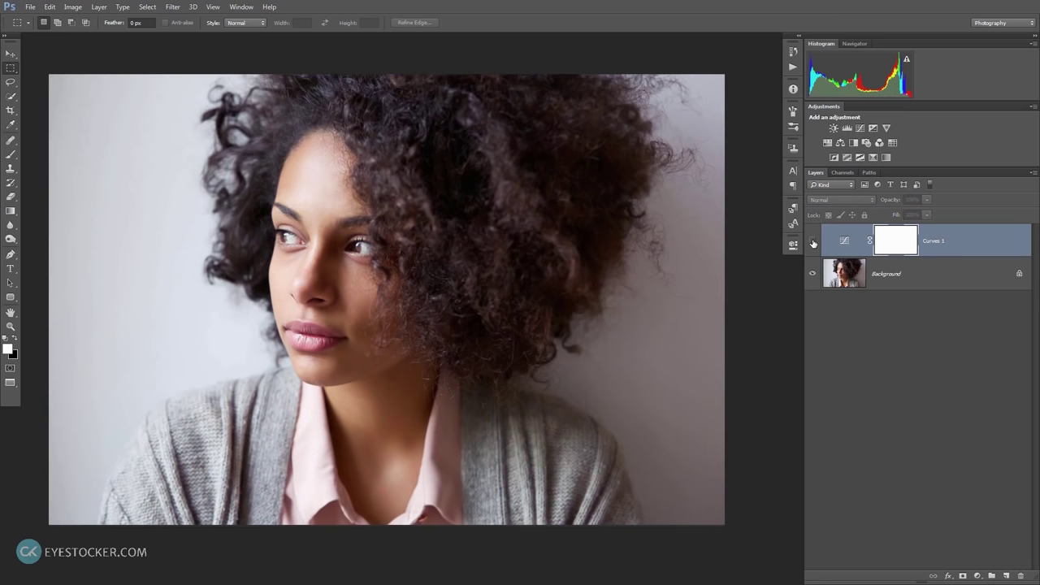
click(813, 243)
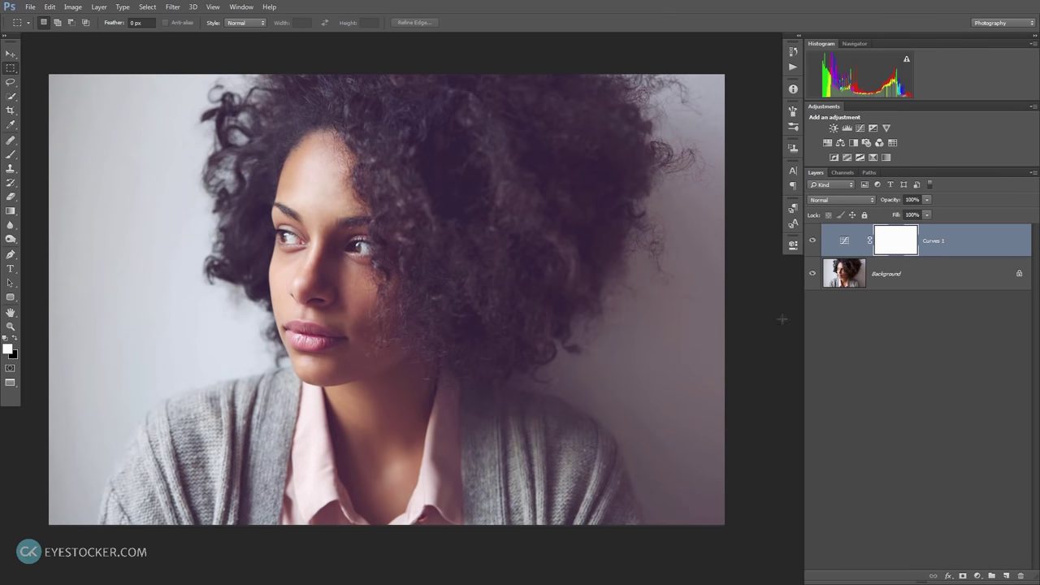